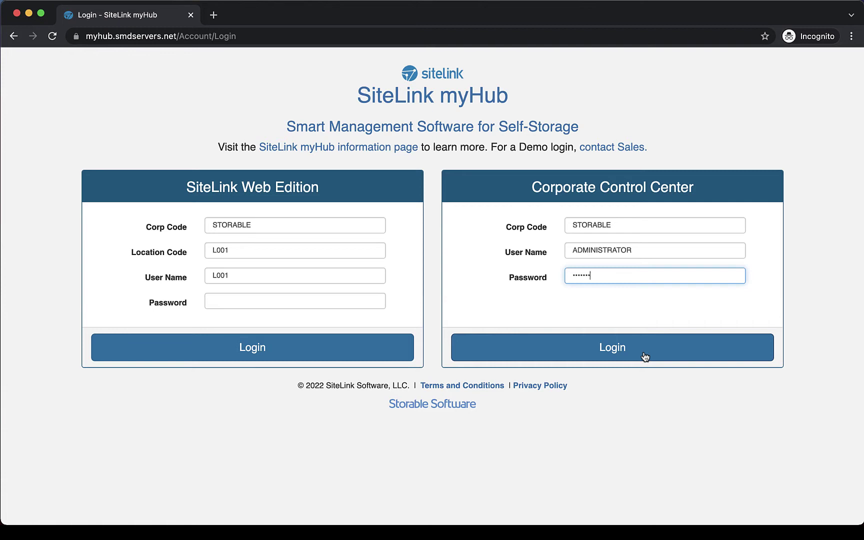
# Sign in to the Corporate Control Center and expand the Payments sidebar section
pyautogui.click(644, 357)
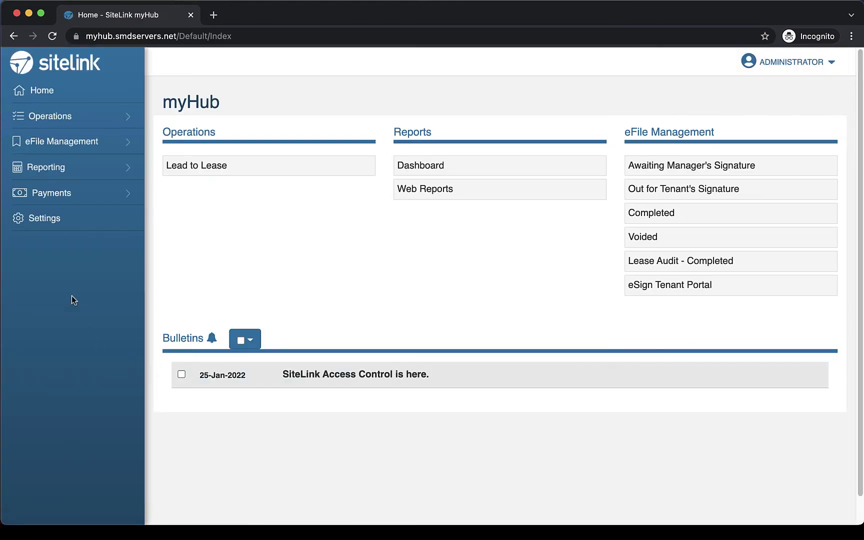
pyautogui.click(90, 192)
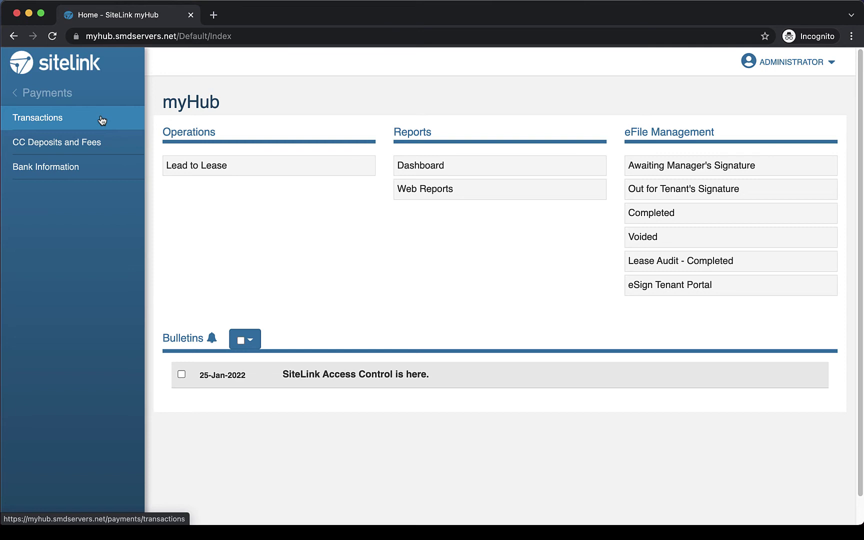
# Show the Transactions page and review the Facilities filter without changing it
pyautogui.click(102, 120)
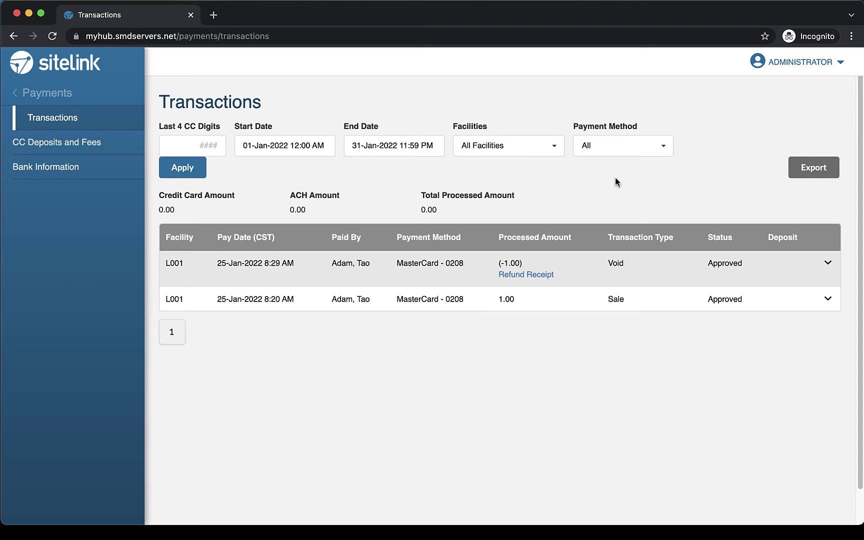
pyautogui.click(523, 145)
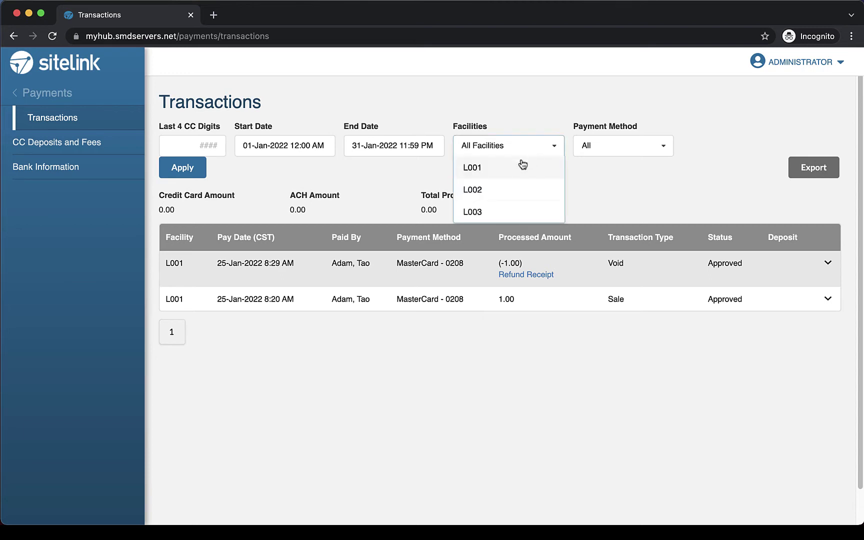
pyautogui.click(214, 146)
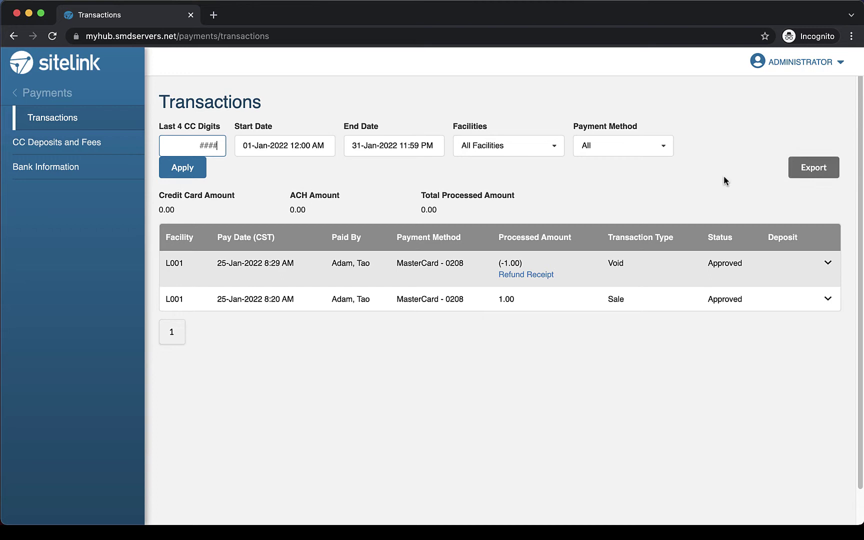
# Highlight the Pay Date (CST), Status and Transaction Type column headings
pyautogui.moveTo(284, 237); pyautogui.dragTo(216, 238)
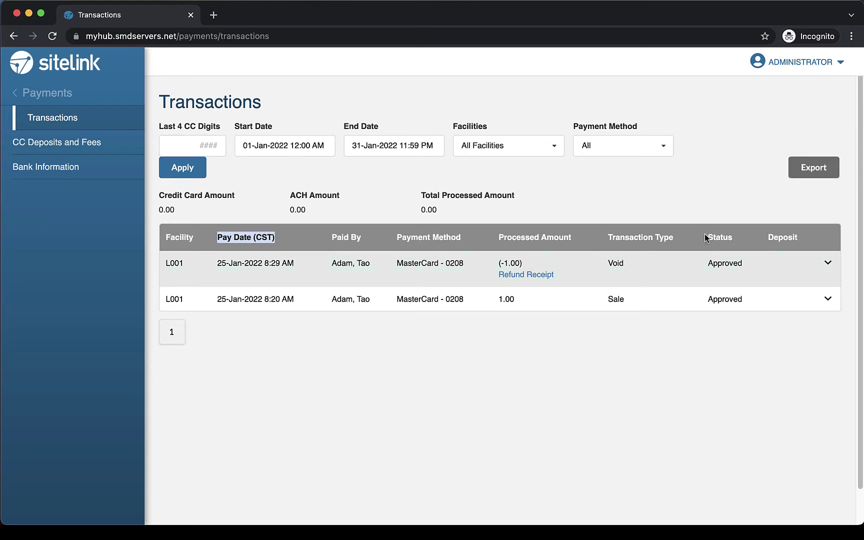
pyautogui.moveTo(706, 237); pyautogui.dragTo(739, 237)
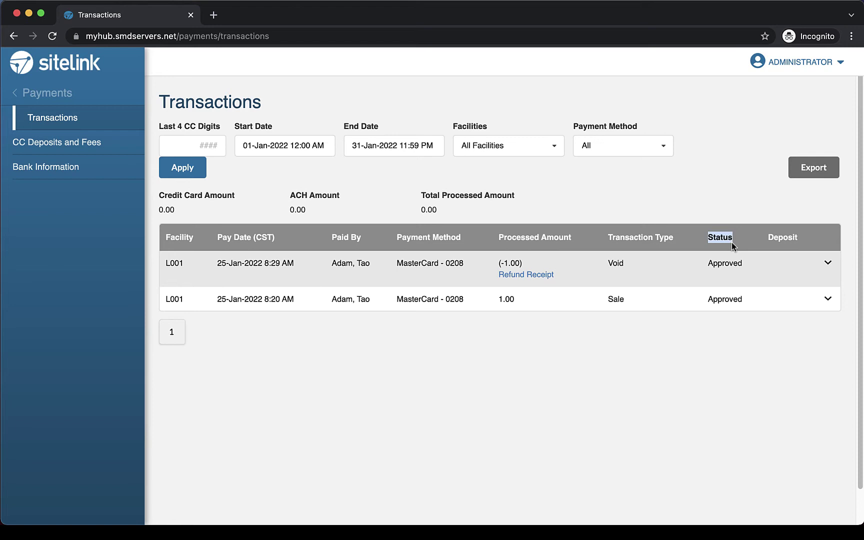
pyautogui.moveTo(599, 237); pyautogui.dragTo(679, 238)
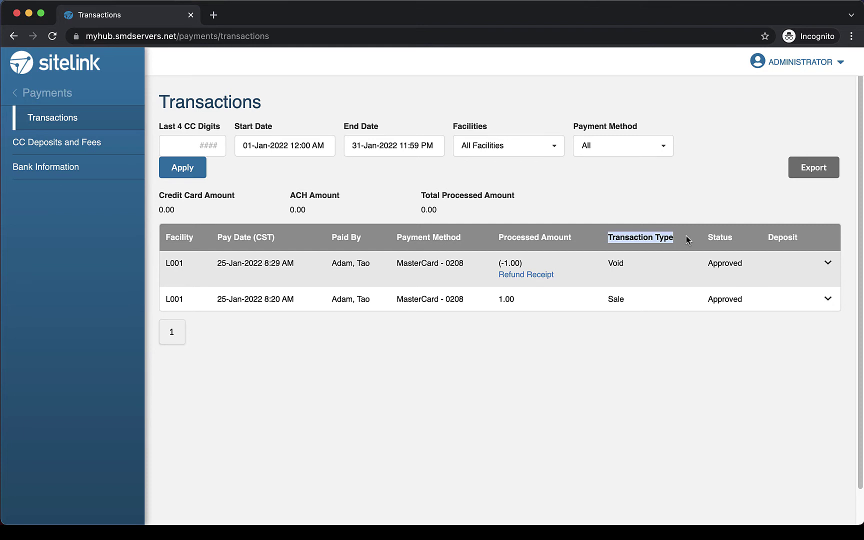
# Review the Payment Method filter choices, keeping All selected
pyautogui.click(629, 147)
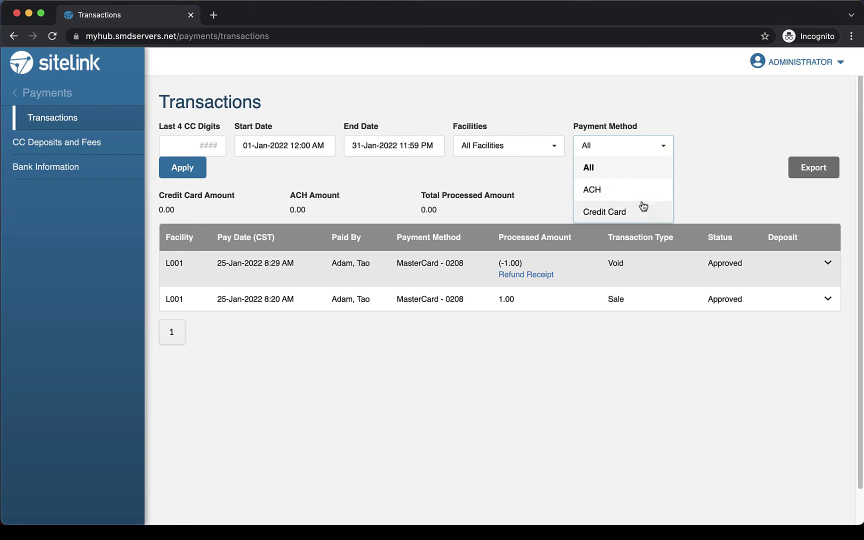
pyautogui.click(663, 149)
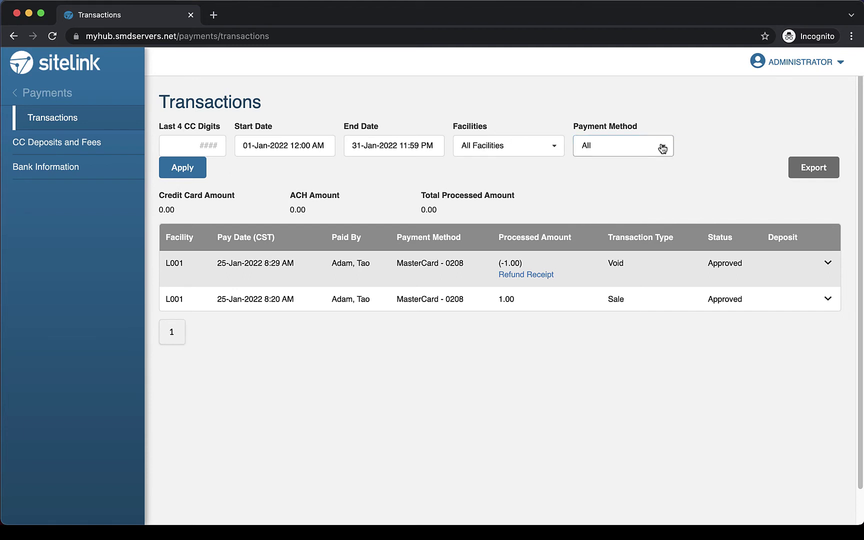
# Show CC Deposits and Fees and review the Start Date, End Date and Facilities filters, keeping All Facilities
pyautogui.click(114, 143)
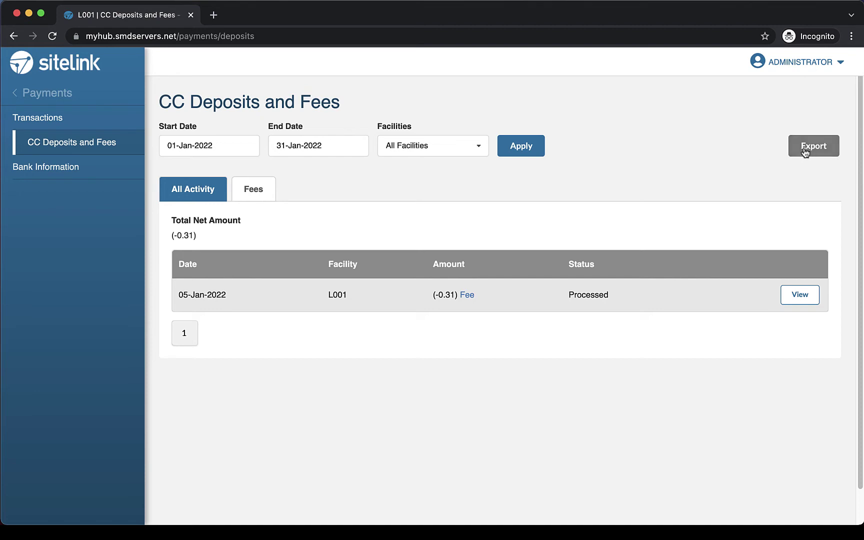
pyautogui.click(242, 145)
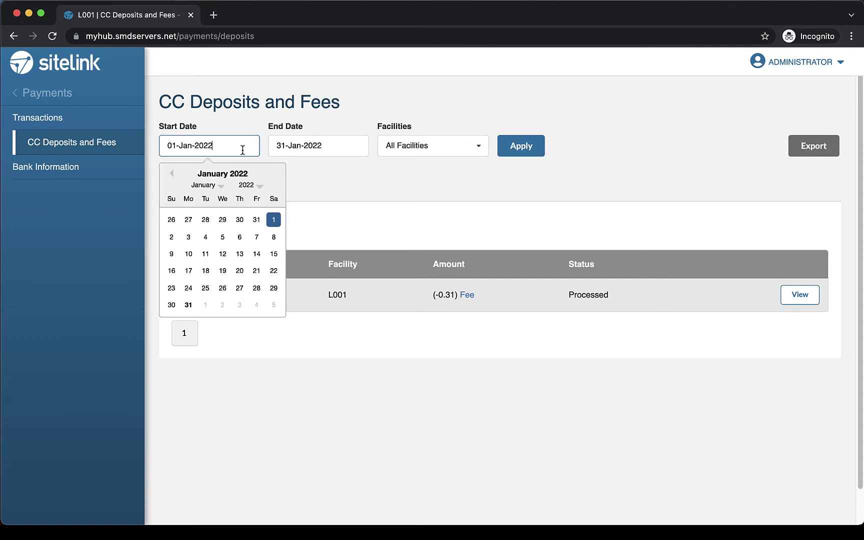
pyautogui.click(356, 143)
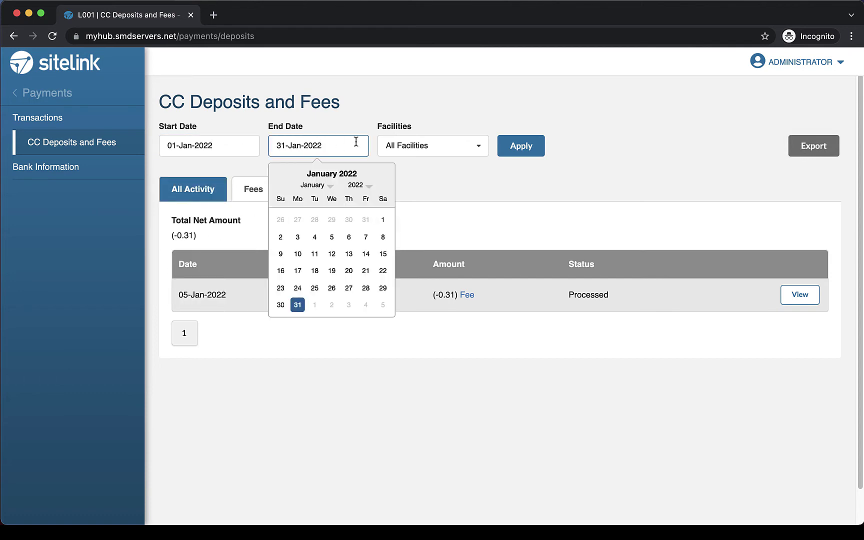
pyautogui.click(432, 149)
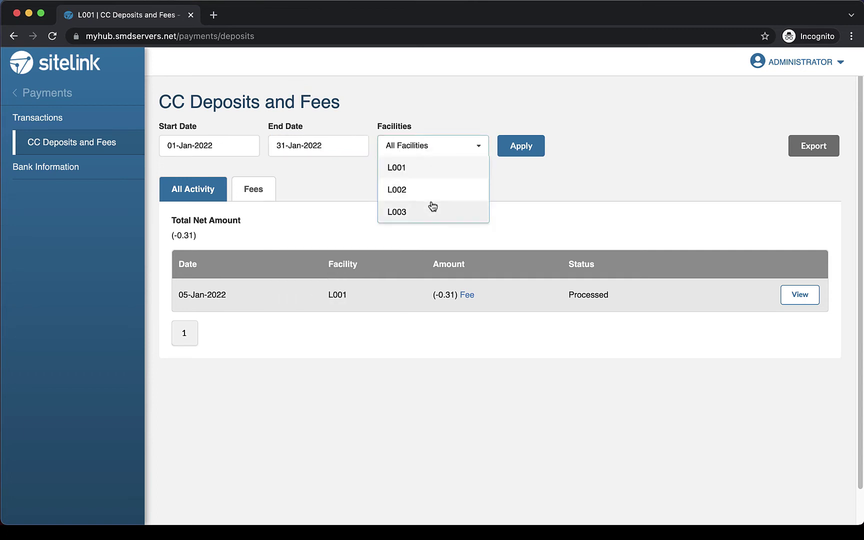
pyautogui.click(540, 186)
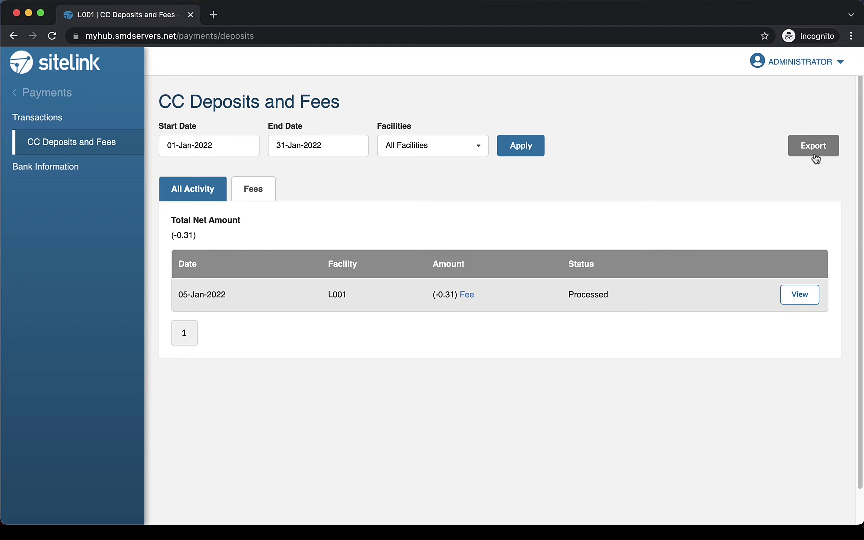
# Switch to the Fees statements and highlight the 01-Jan-2022 statement date for L001
pyautogui.click(268, 195)
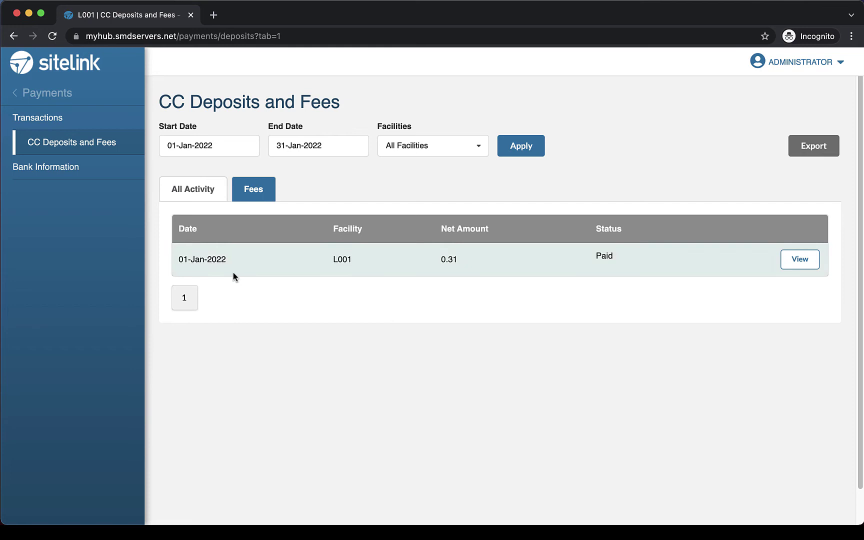
pyautogui.moveTo(210, 264); pyautogui.dragTo(171, 264)
# View the Statement Details of the 0.31 L001 fee and highlight the fee calculation link
pyautogui.click(799, 261)
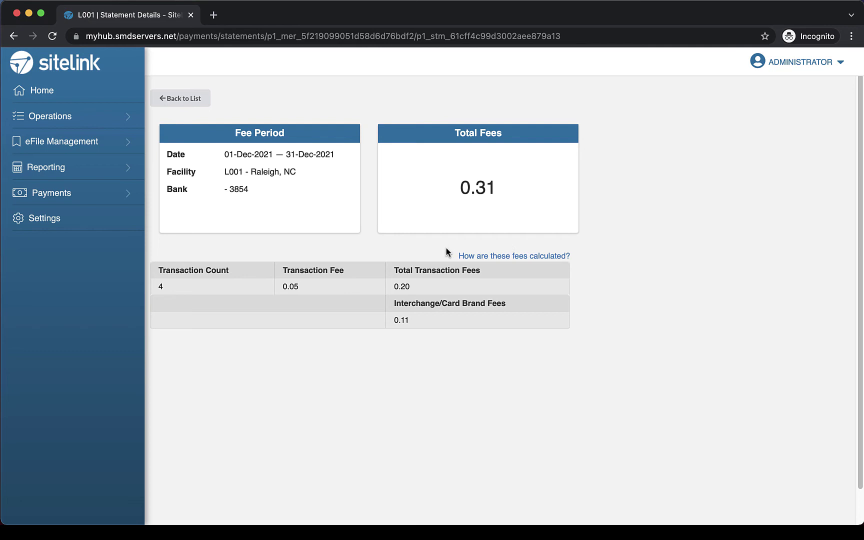
pyautogui.moveTo(449, 256); pyautogui.dragTo(586, 259)
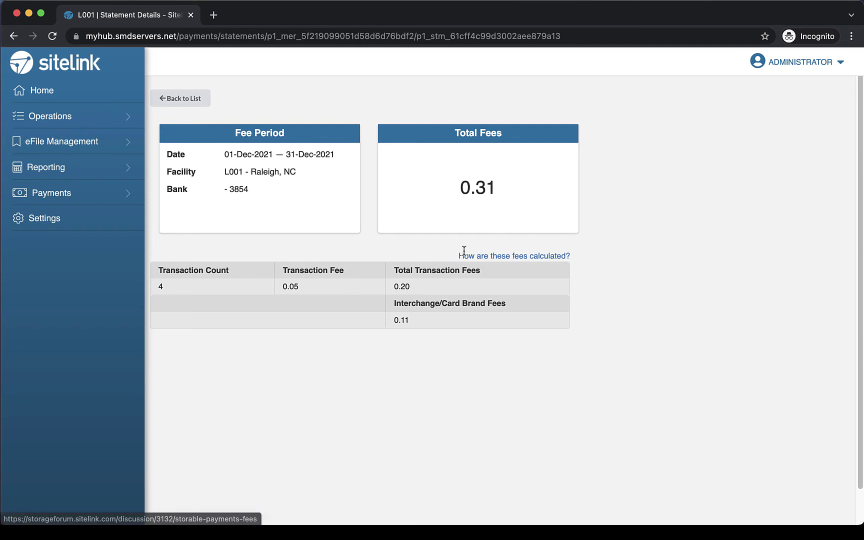
pyautogui.click(585, 256)
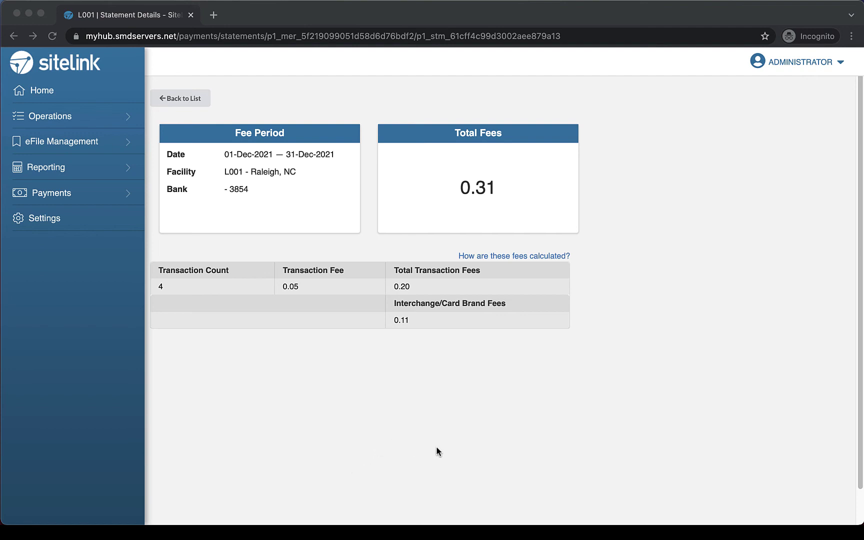
# Log out of the Corporate Control Center via the ADMINISTRATOR menu, returning to the login page
pyautogui.click(809, 66)
pyautogui.click(799, 94)
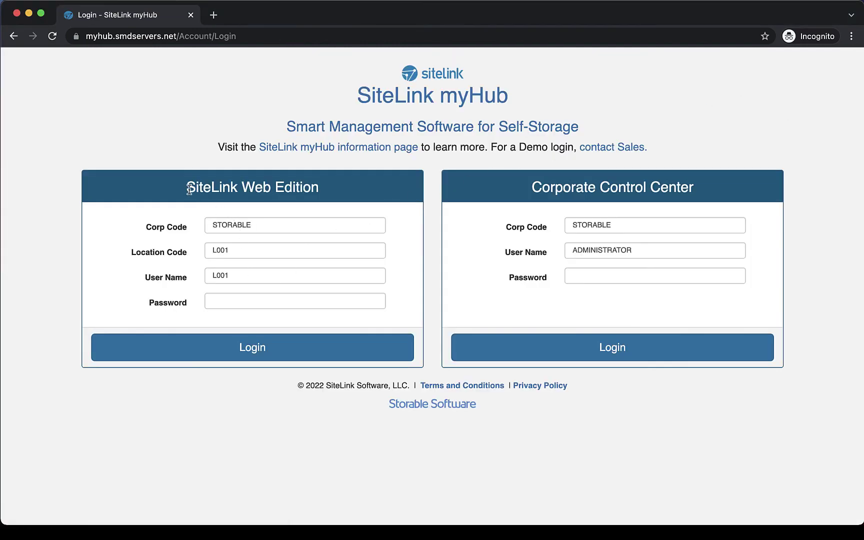
pyautogui.moveTo(188, 188); pyautogui.dragTo(337, 193)
# Fill the Web Edition password for L001 from the saved suggestion
pyautogui.click(255, 300)
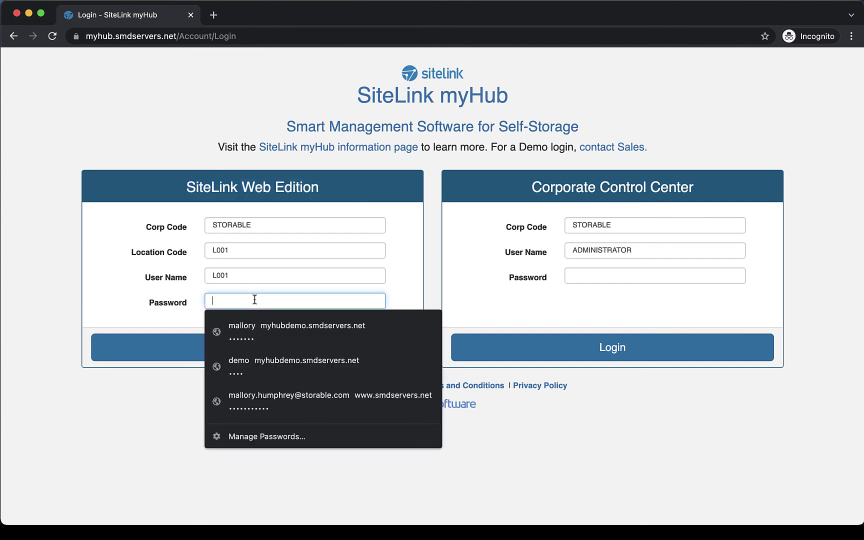
pyautogui.press('Down')
pyautogui.press('Return')
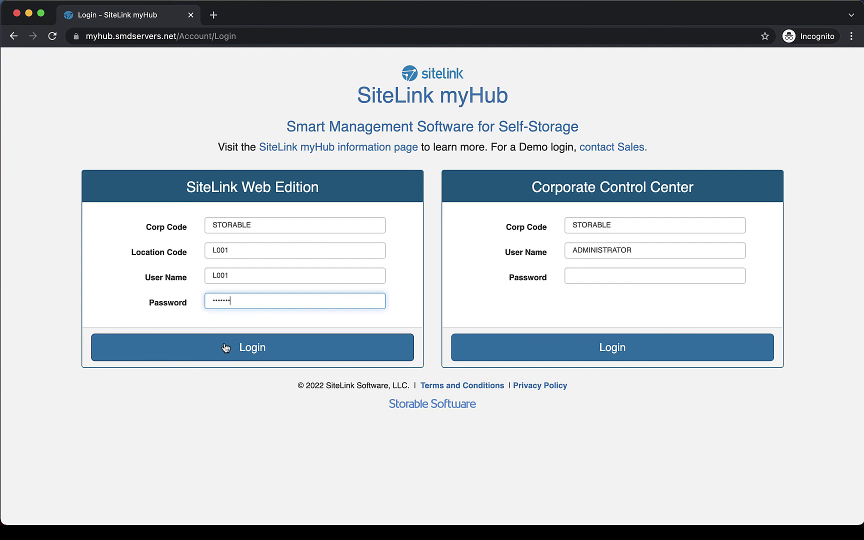
# Log in to Web Edition as L001 and expand the Storable Payments sidebar menu
pyautogui.click(226, 347)
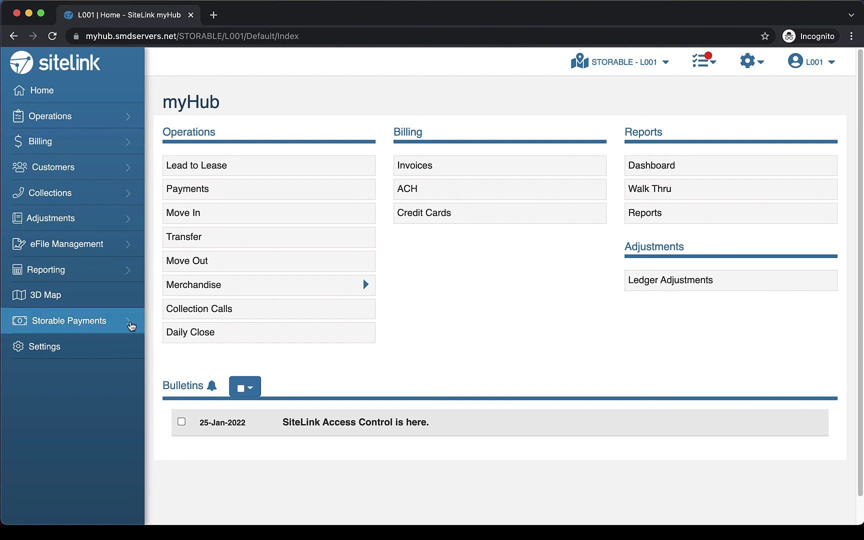
pyautogui.click(114, 326)
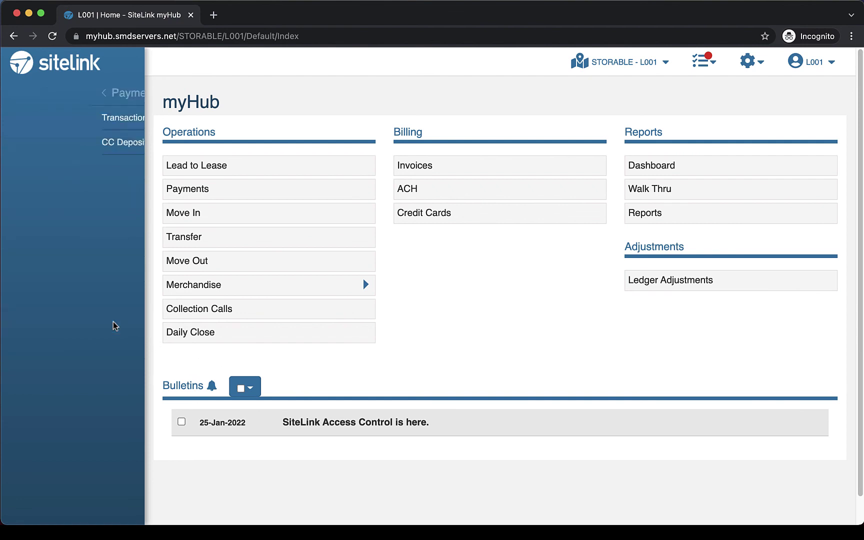